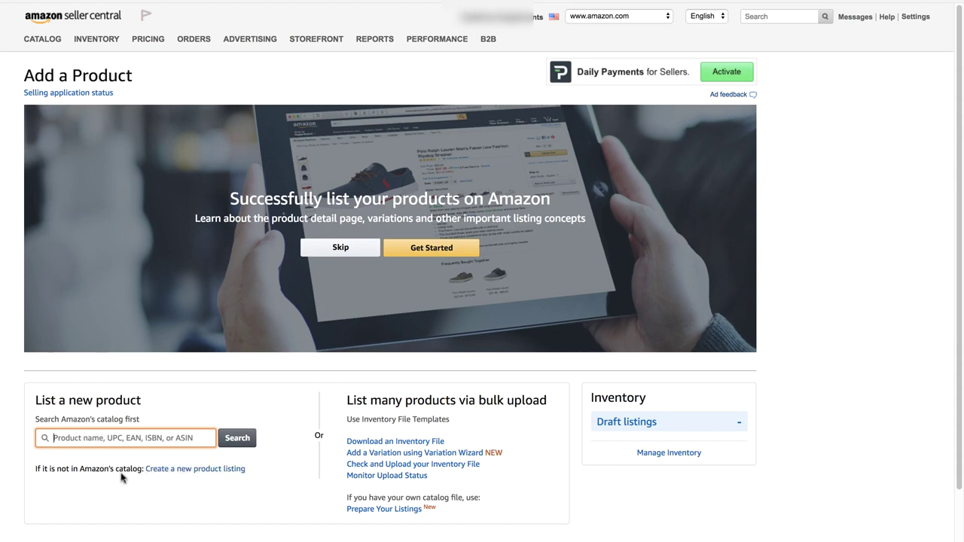
Step: Start a listing for a product not in the catalog and search categories for 'bike pump'
left_click(182, 469)
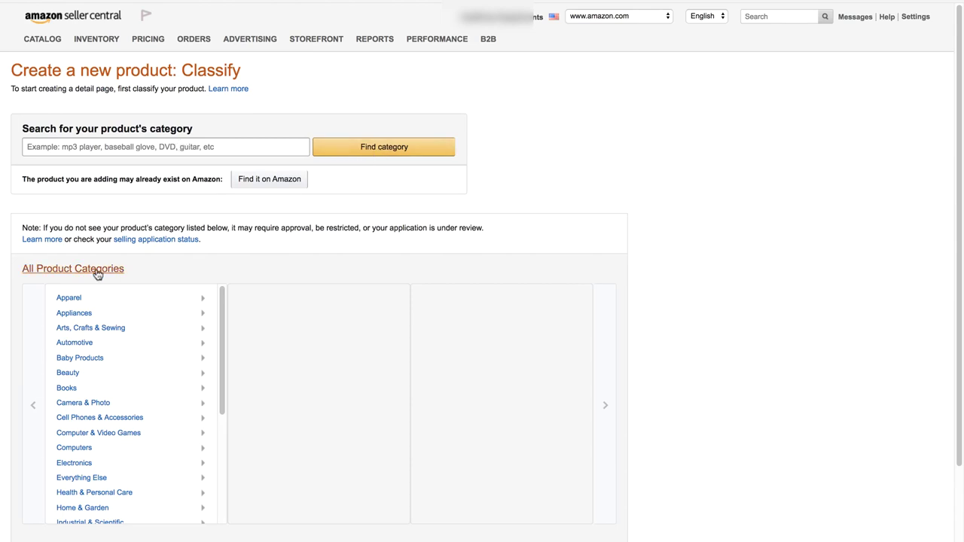
left_click(116, 146)
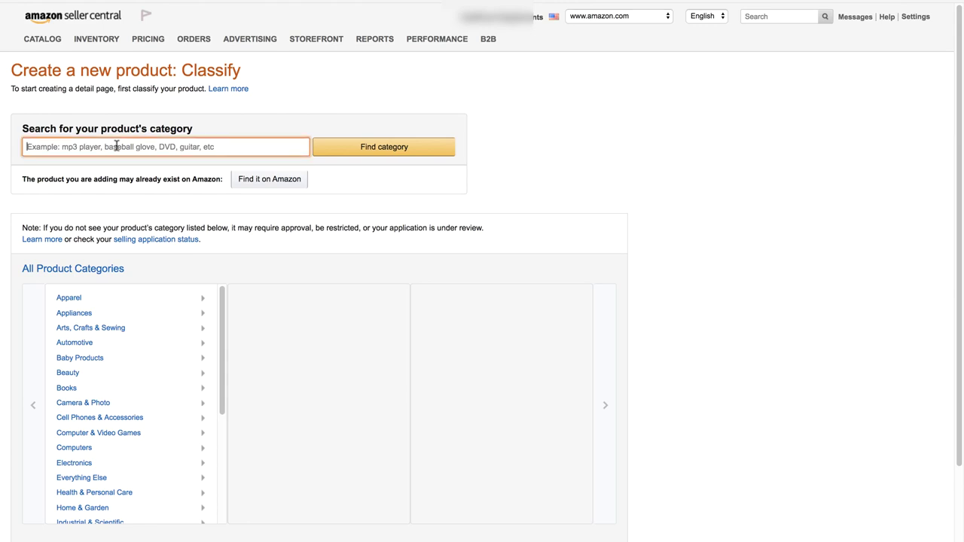
type("bike pump")
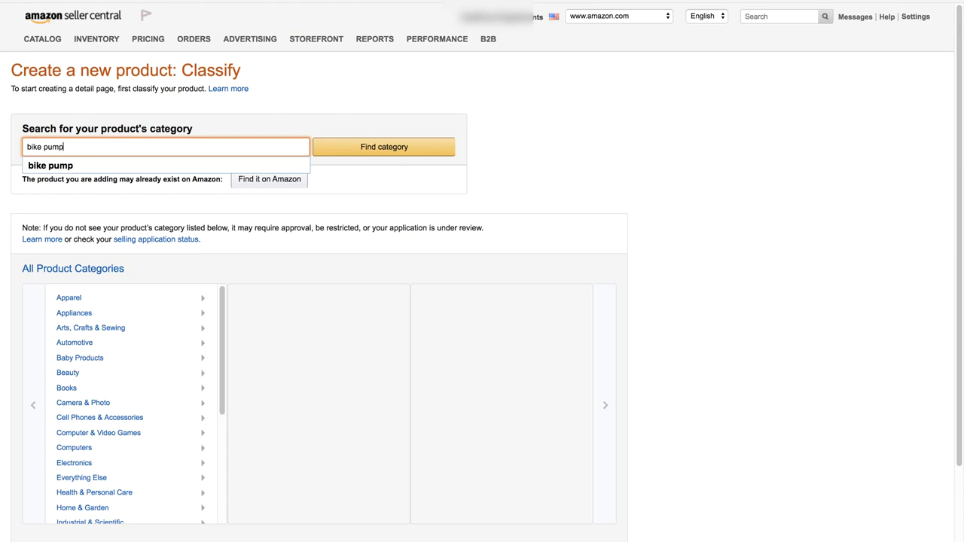
left_click(386, 148)
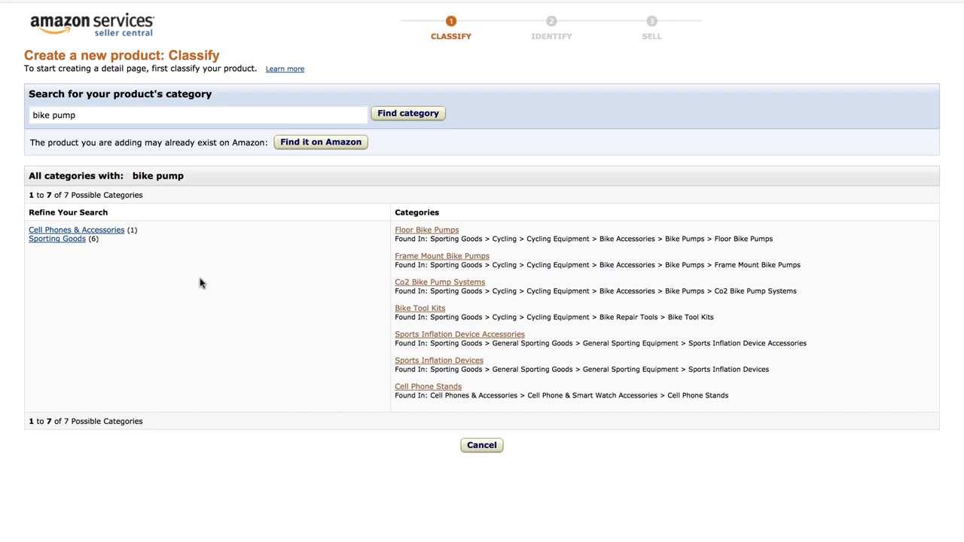
Step: Refine the 'bike pump' category results to Sporting Goods, leaving 6 possible categories
left_click(58, 239)
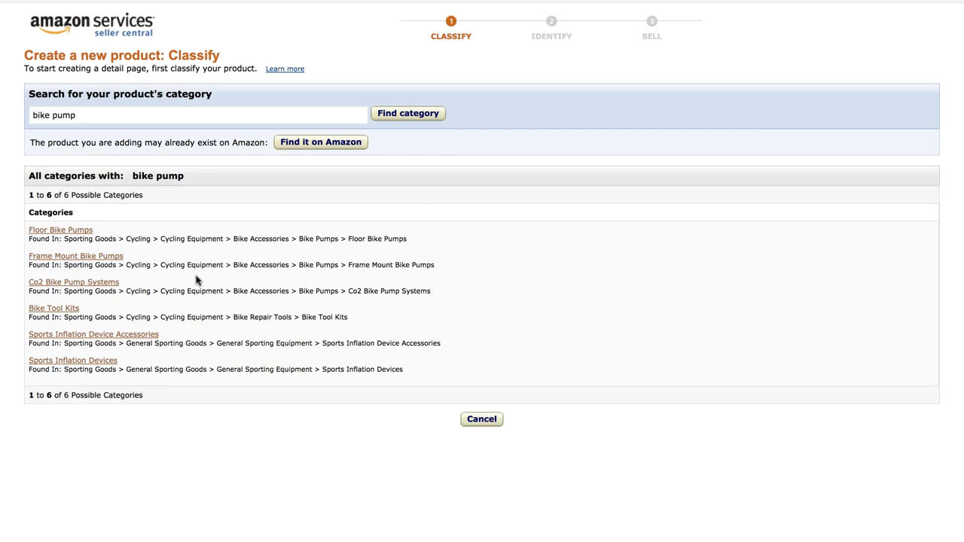
scroll(184, 266, "down", 1)
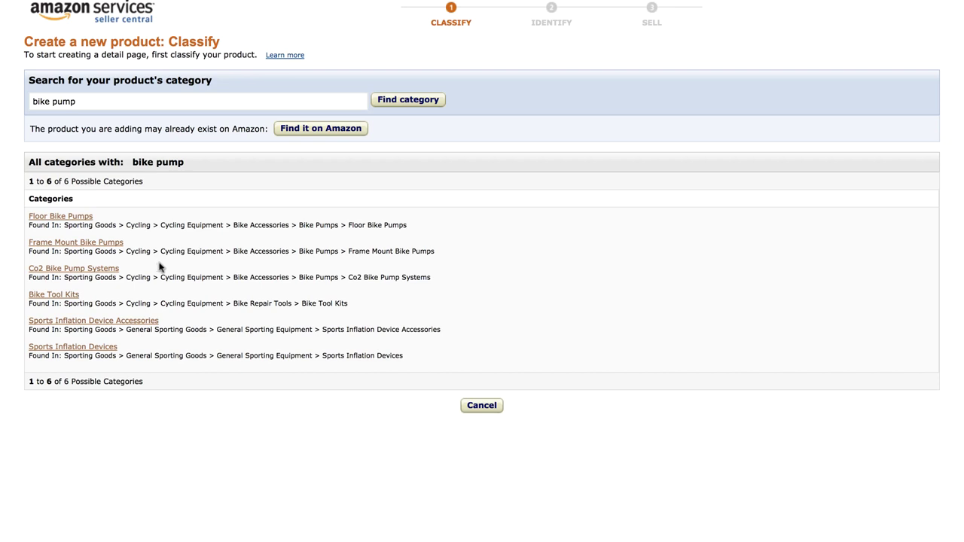
Step: Choose Frame Mount Bike Pumps as the category to reach the empty Vital Info form
left_click(87, 242)
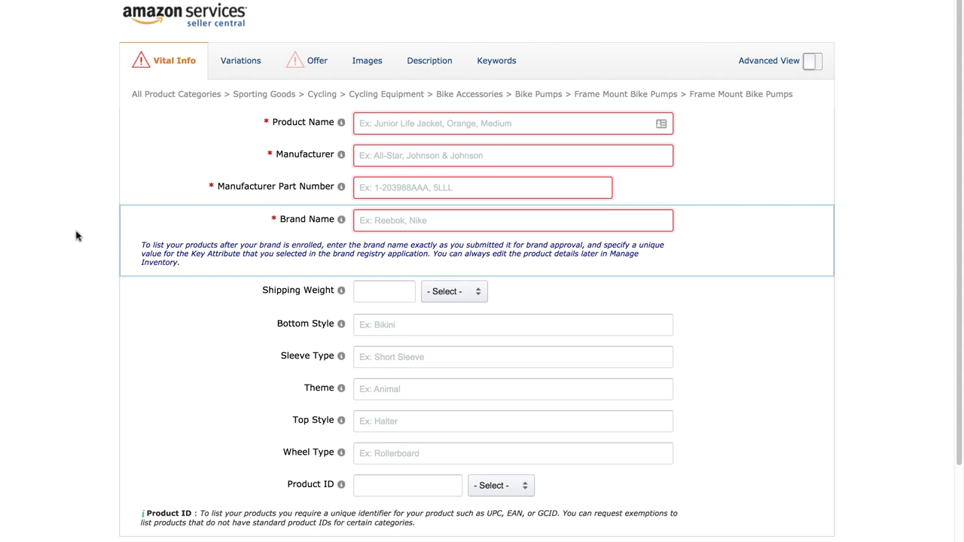
mouse_move(264, 128)
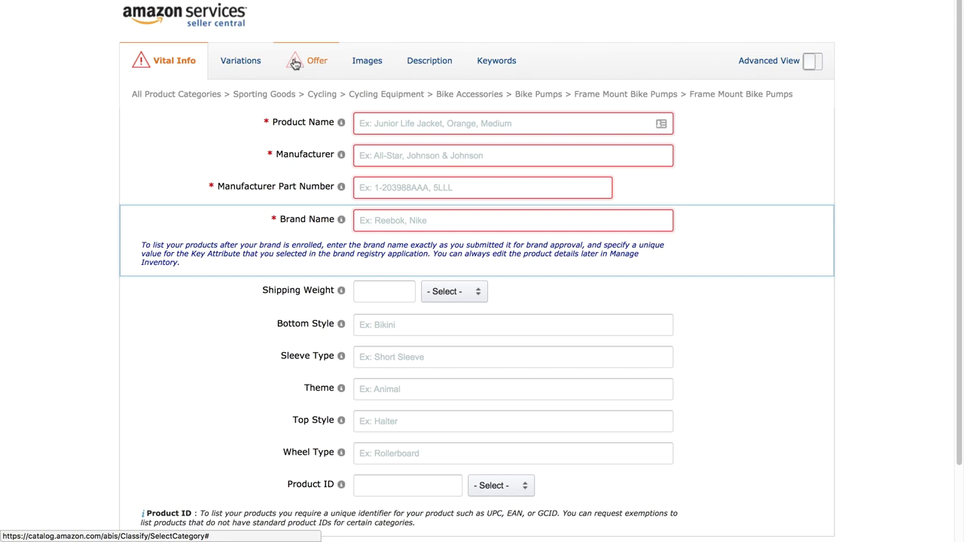
Step: Enter 'Frame Mounted Bike Pump' as product name and 'Ride Sports' as manufacturer
left_click(384, 123)
type("Frame Mounted Bike Pump")
scroll(384, 122, "down", 2)
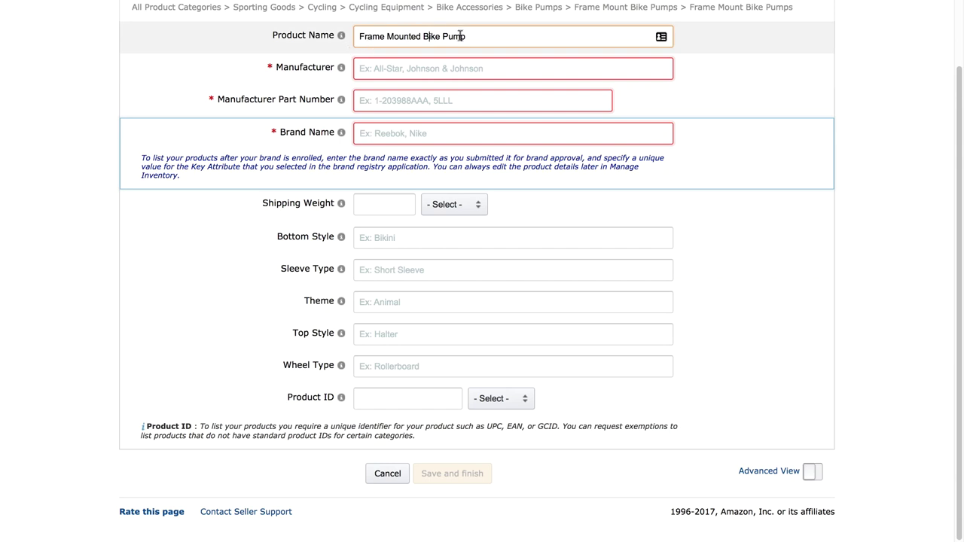
left_click(297, 155)
scroll(294, 158, "up", 2)
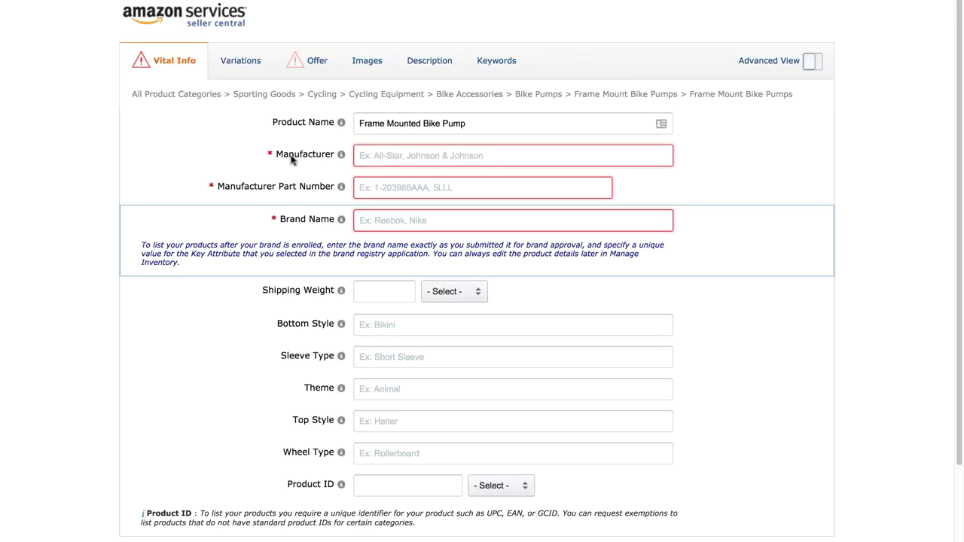
left_click(437, 156)
type("Ride Sports")
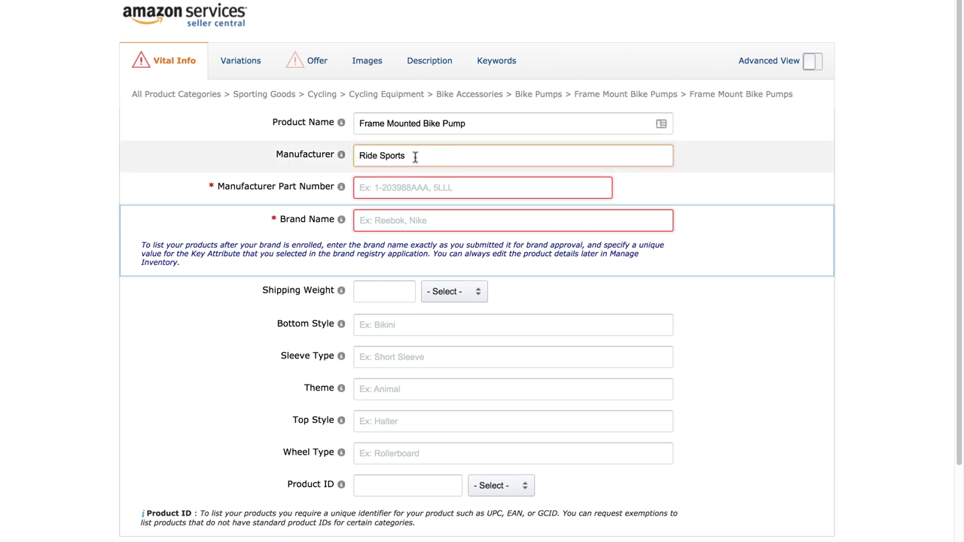
Step: Enter 'Ride Sports' as brand name and RSBPV0001 as manufacturer part number
left_click(393, 224)
type("Ride Sports")
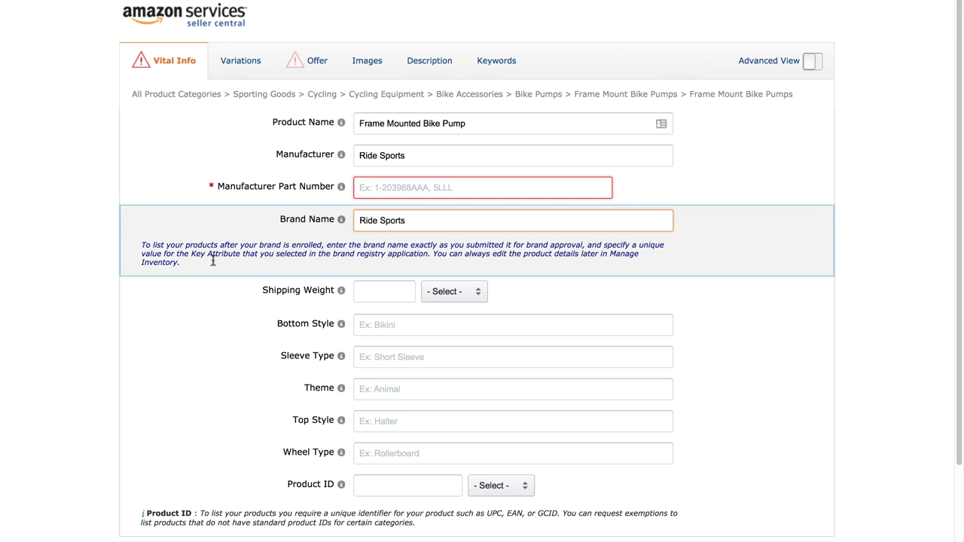
left_click(339, 190)
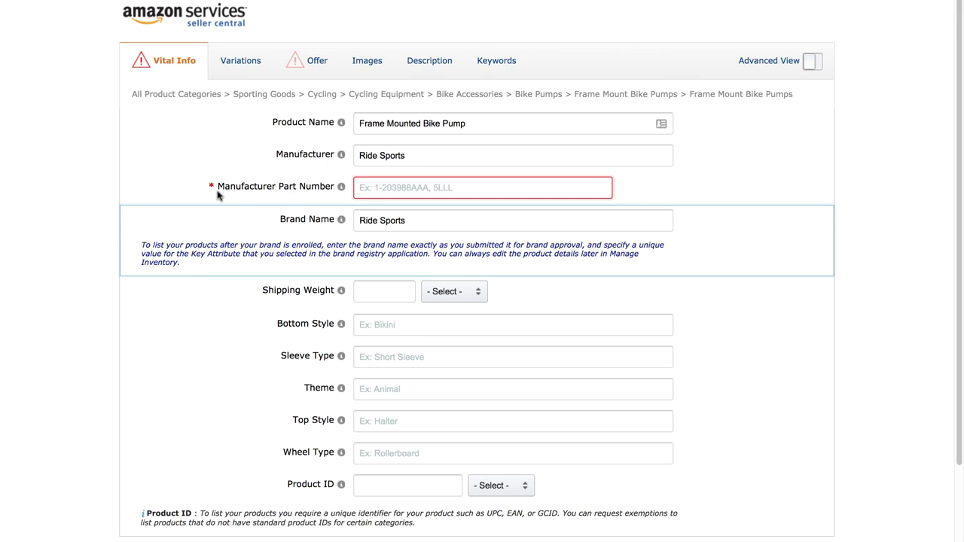
left_click(377, 192)
type("RSBPV0001")
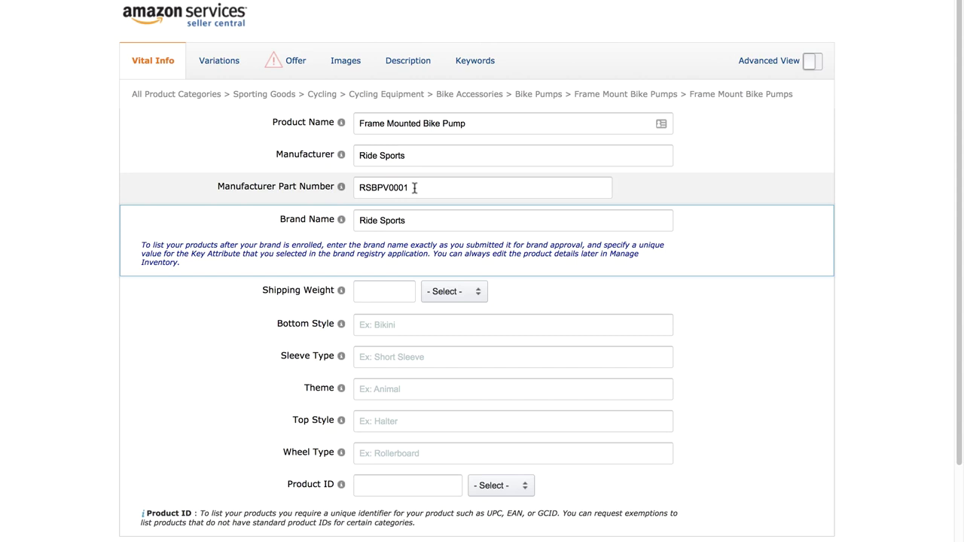
scroll(415, 188, "down", 2)
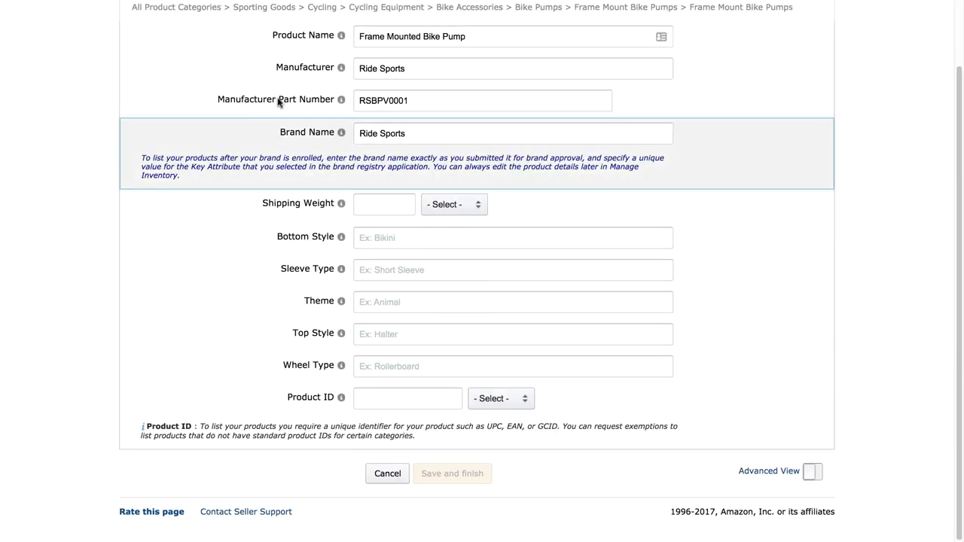
scroll(103, 197, "up", 1)
scroll(128, 128, "up", 2)
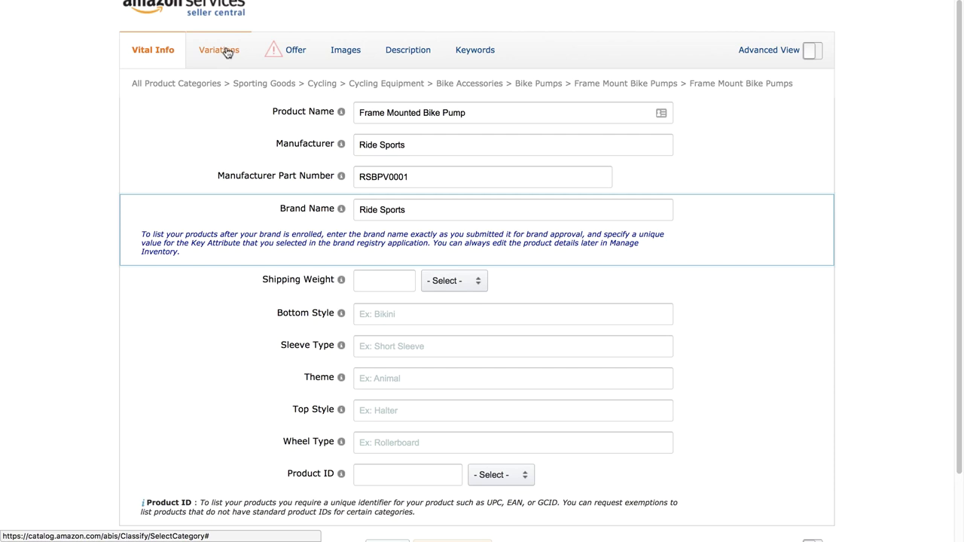
Step: On the Offer tab, enter seller SKU RSBP000001
left_click(299, 55)
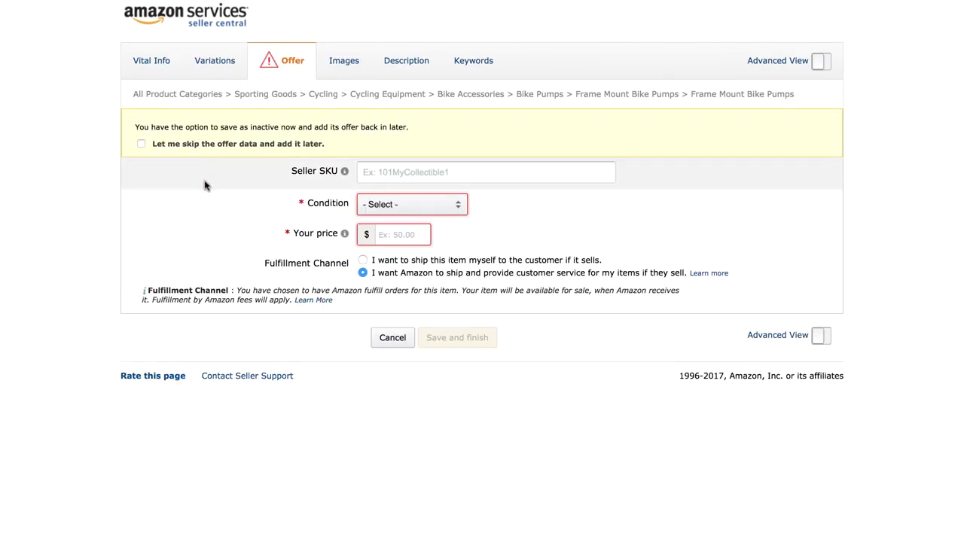
left_click(390, 172)
mouse_move(347, 172)
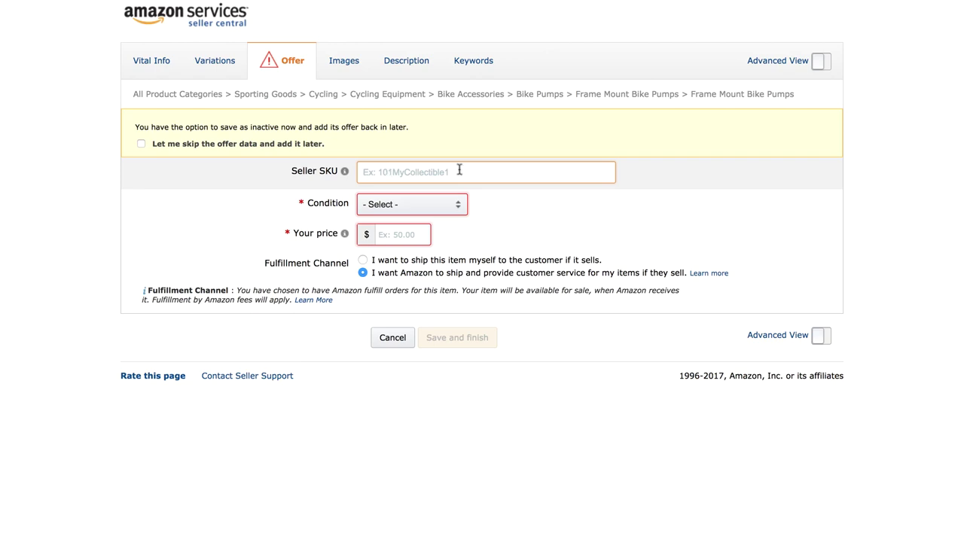
type("RSBP000001")
Step: Set condition to New and price to $19.99, keeping Amazon fulfillment selected
left_click(389, 208)
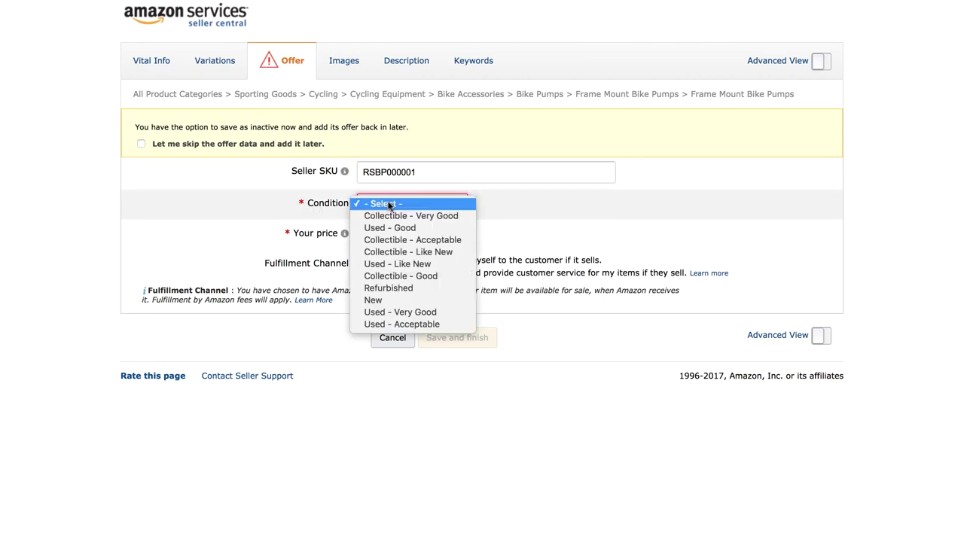
left_click(390, 299)
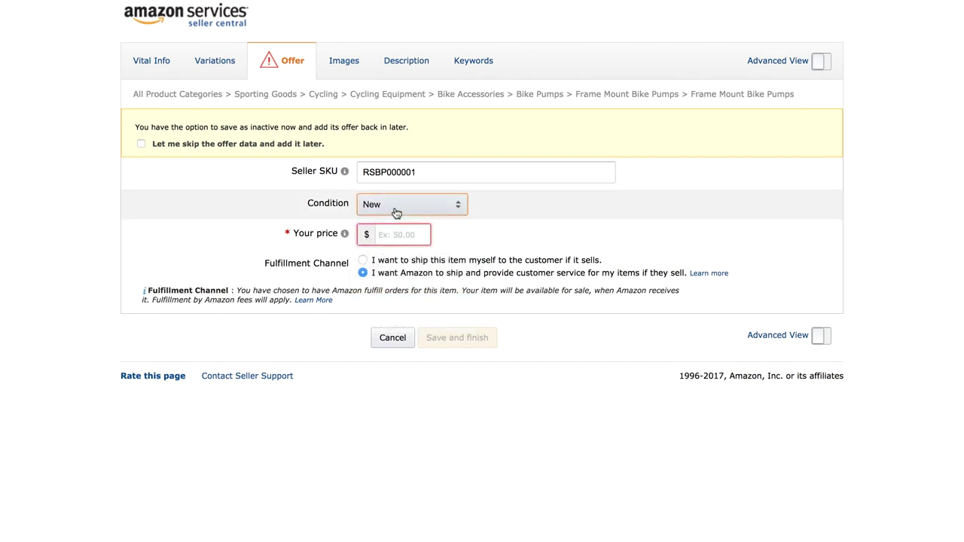
left_click(396, 236)
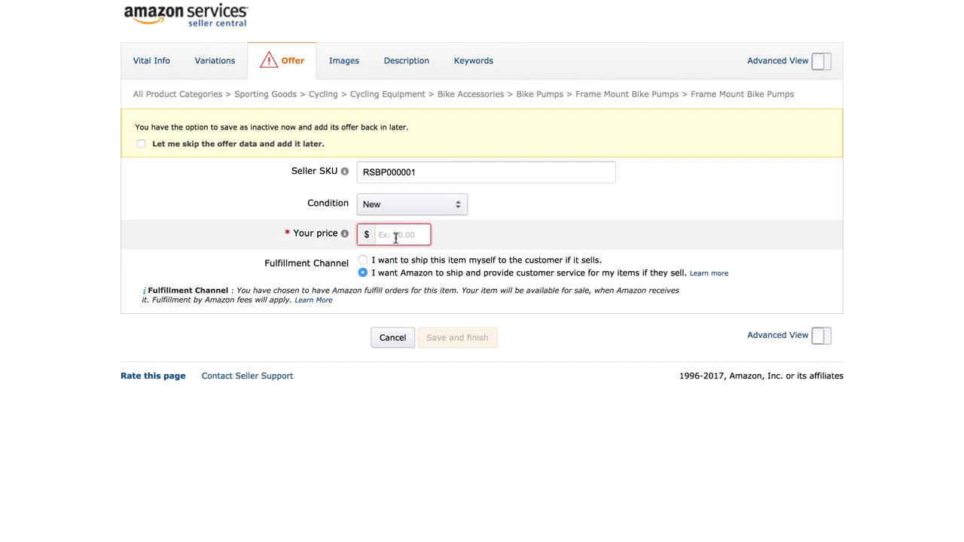
type("19.99")
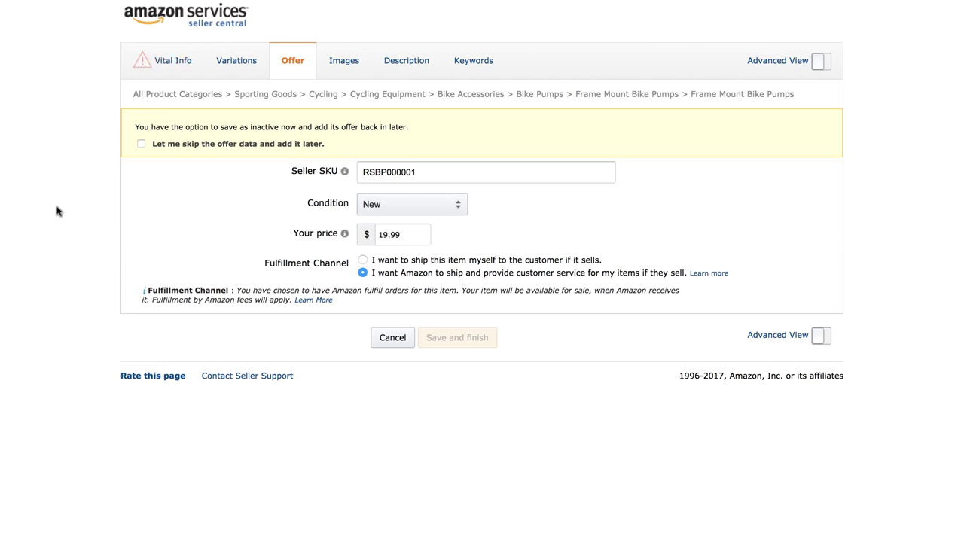
left_click_drag(263, 264, 351, 269)
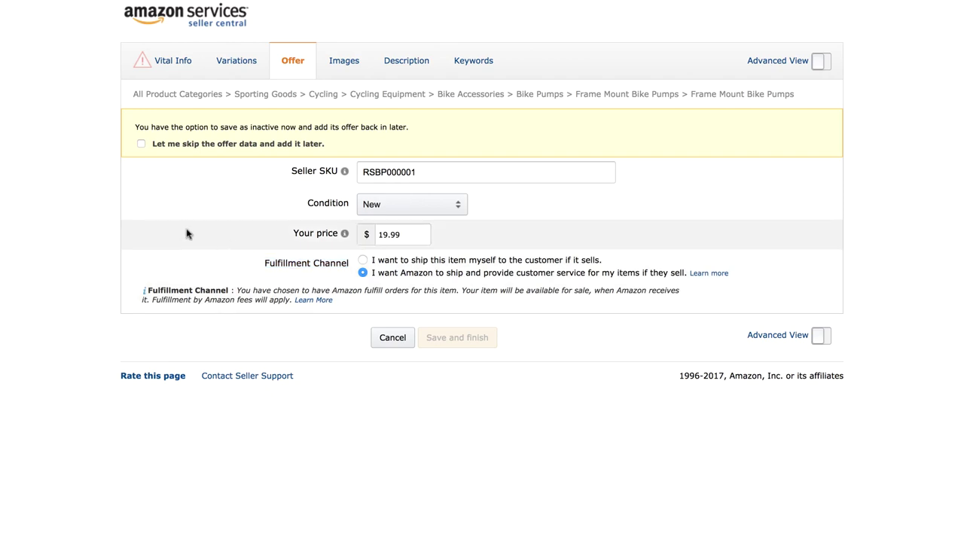
left_click(174, 65)
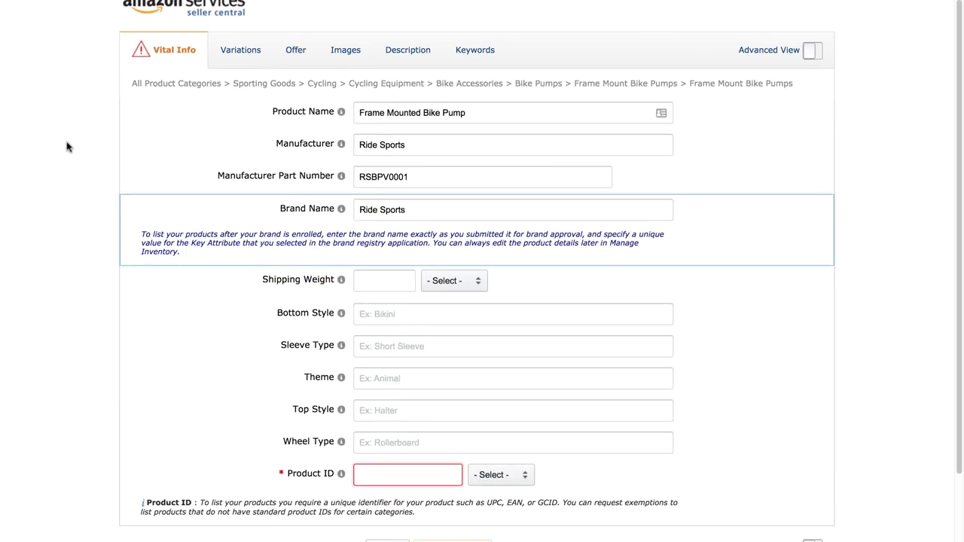
scroll(64, 146, "down", 3)
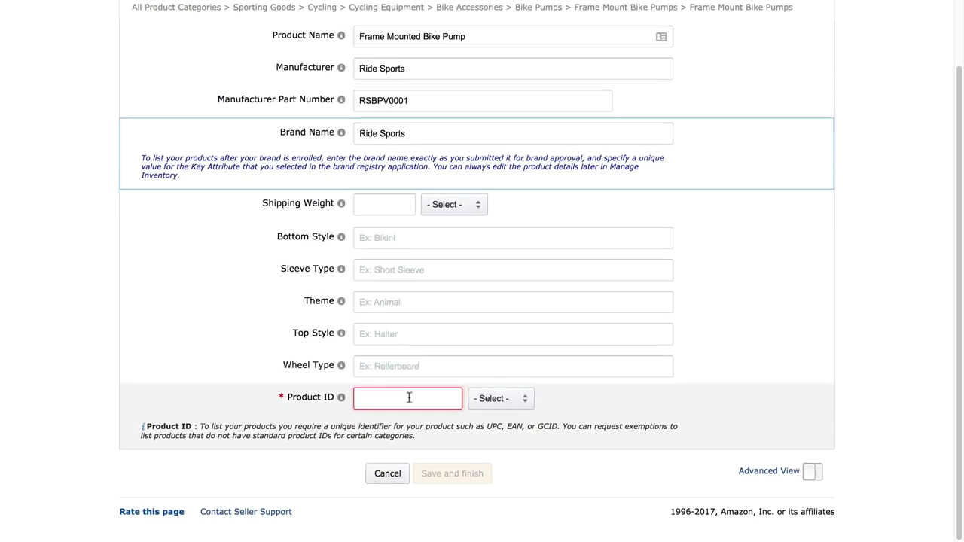
left_click(500, 400)
left_click(503, 458)
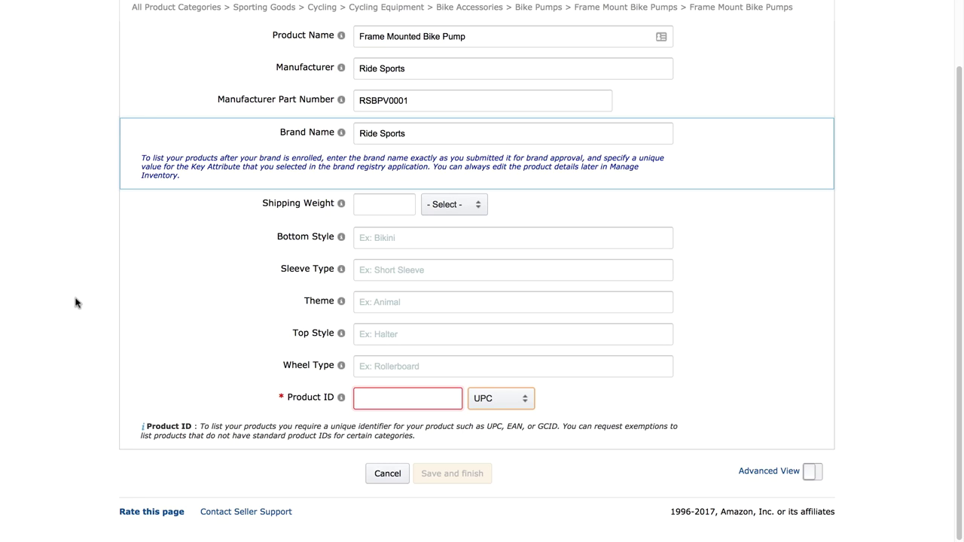
key("Tab")
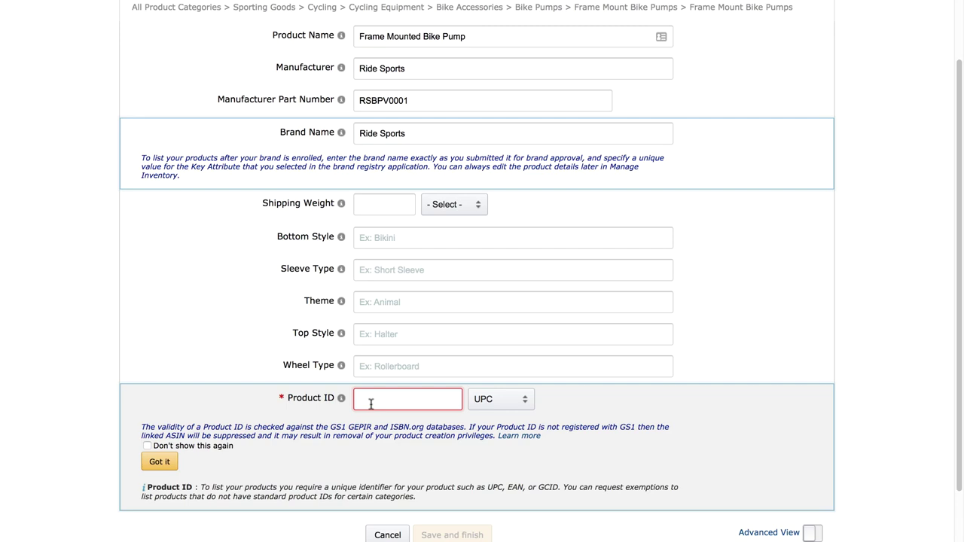
key("ctrl+v")
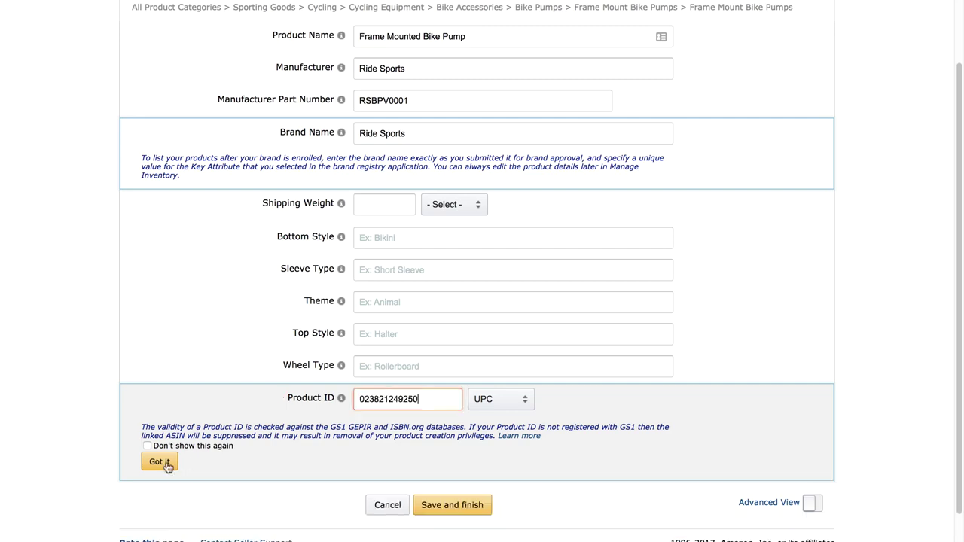
left_click(159, 461)
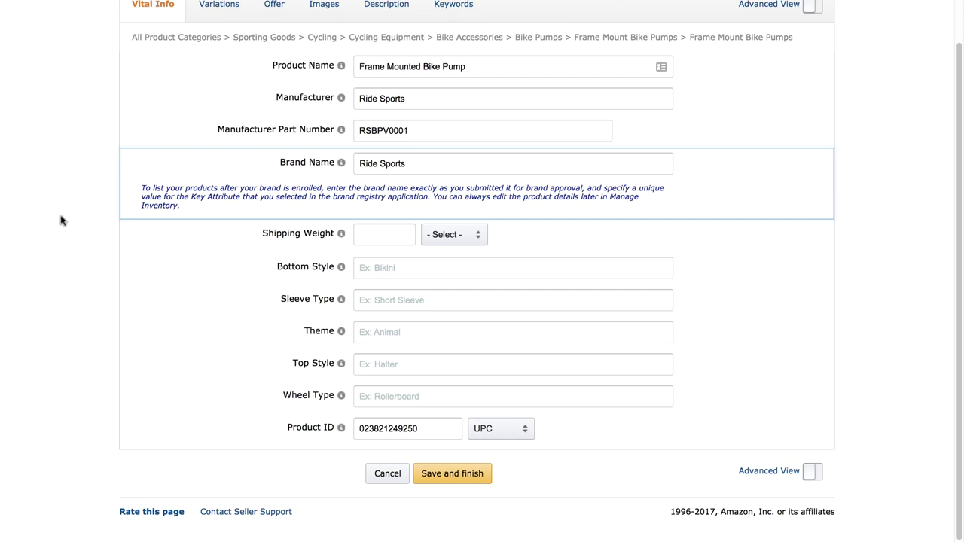
Step: Move from the Images section to the Keywords section showing Target Audience, Search Terms and Intended Use
left_click(324, 9)
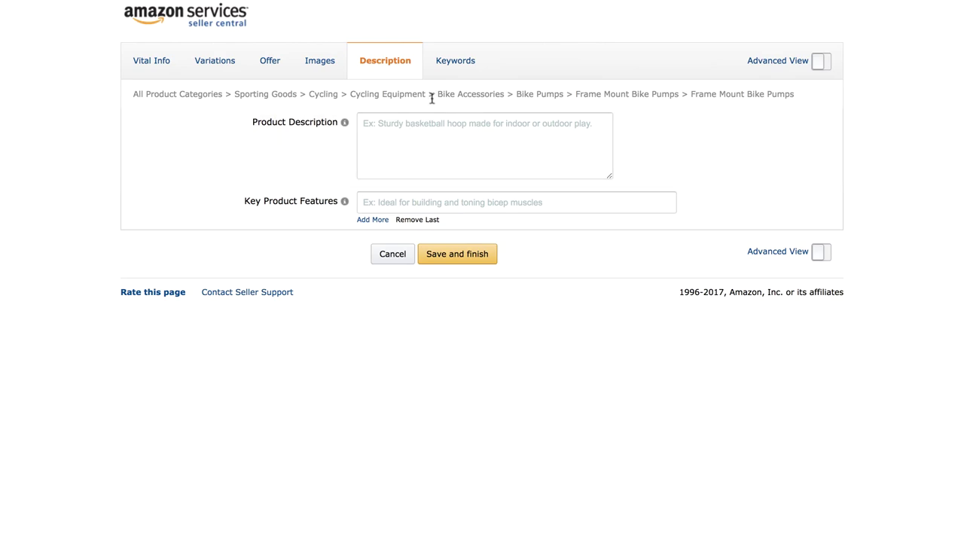
left_click(453, 65)
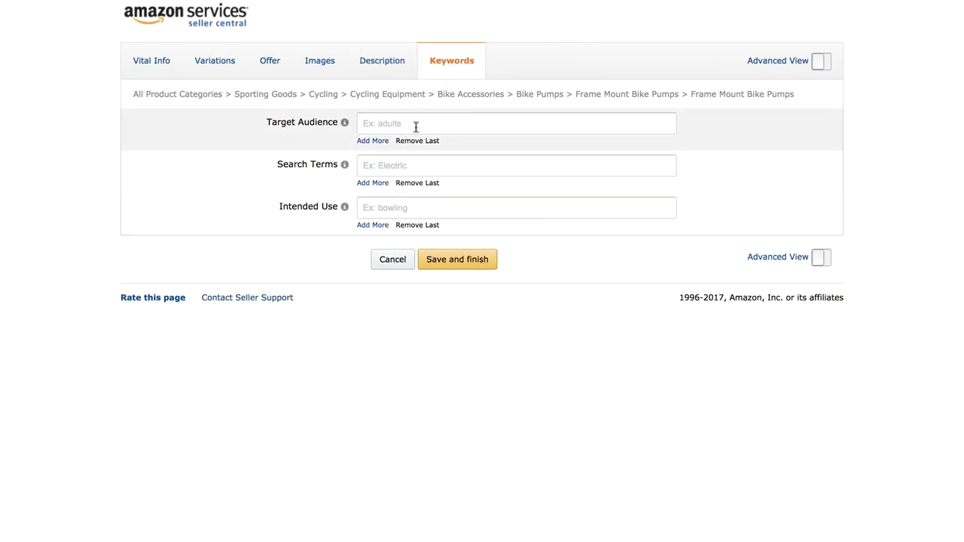
mouse_move(329, 168)
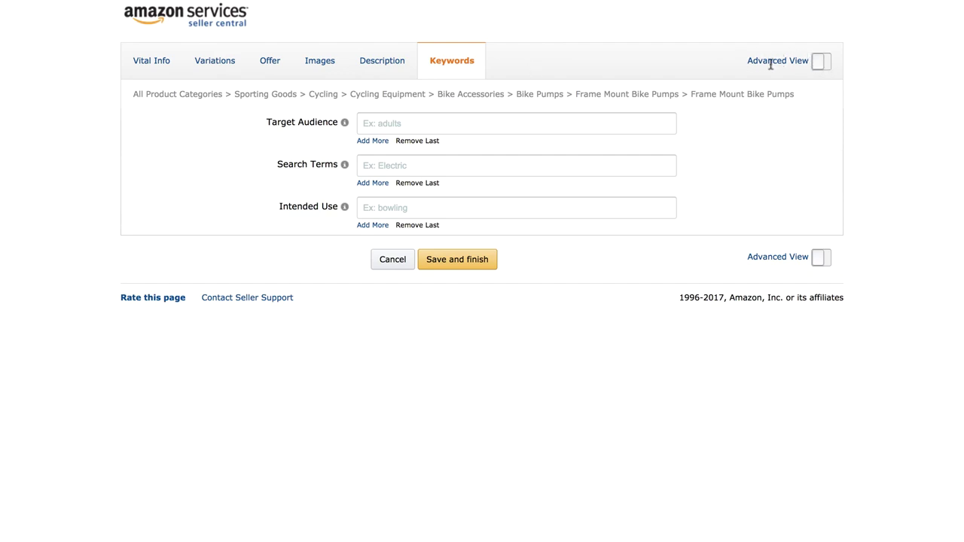
Step: In Advanced View's More Details, set the package dimension unit to Inches
left_click(820, 63)
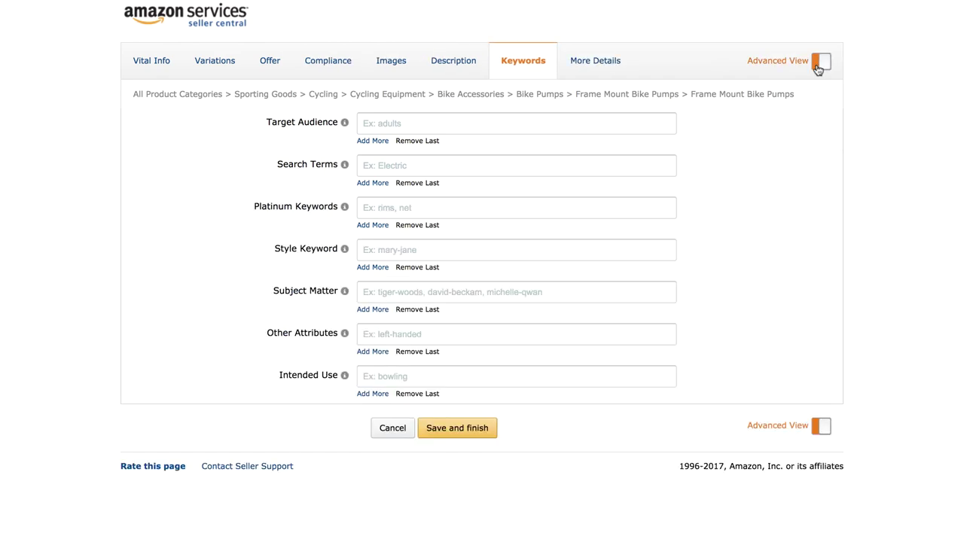
left_click(595, 63)
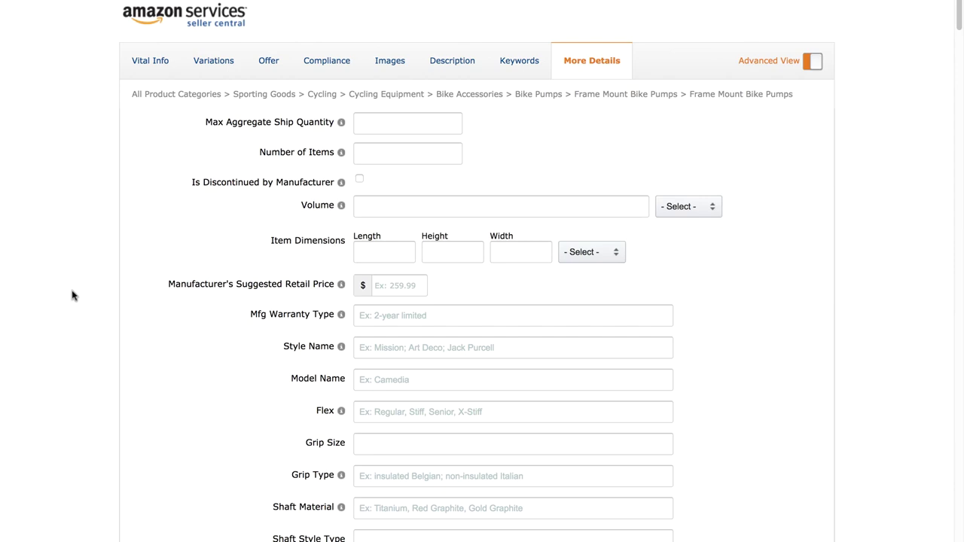
scroll(75, 290, "down", 2)
scroll(79, 283, "down", 10)
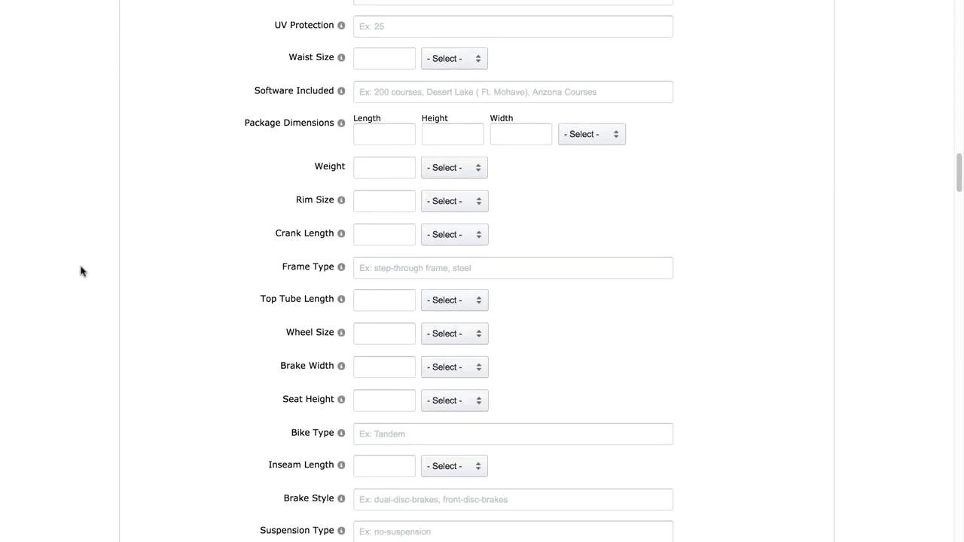
mouse_move(251, 129)
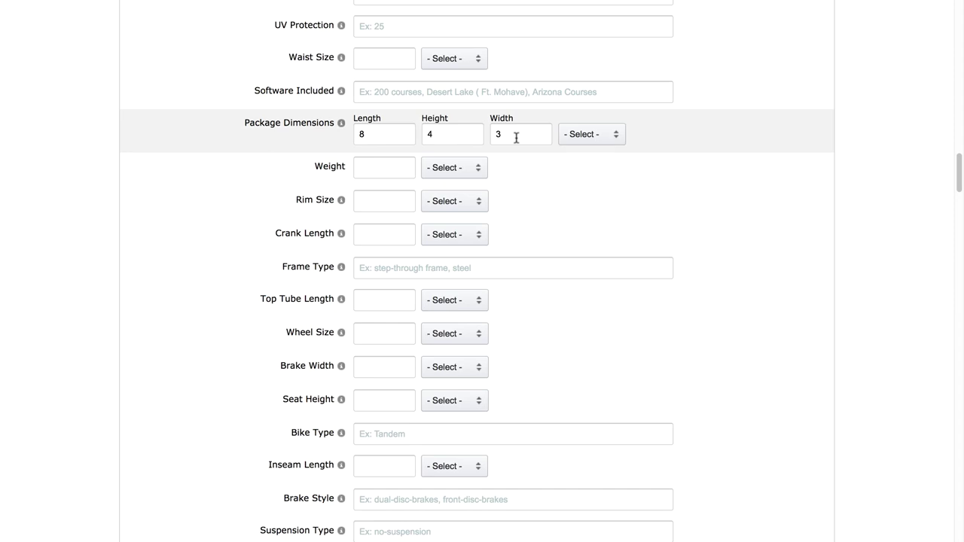
left_click(580, 134)
left_click(576, 168)
Step: Set the package weight to 1 LB
left_click(381, 171)
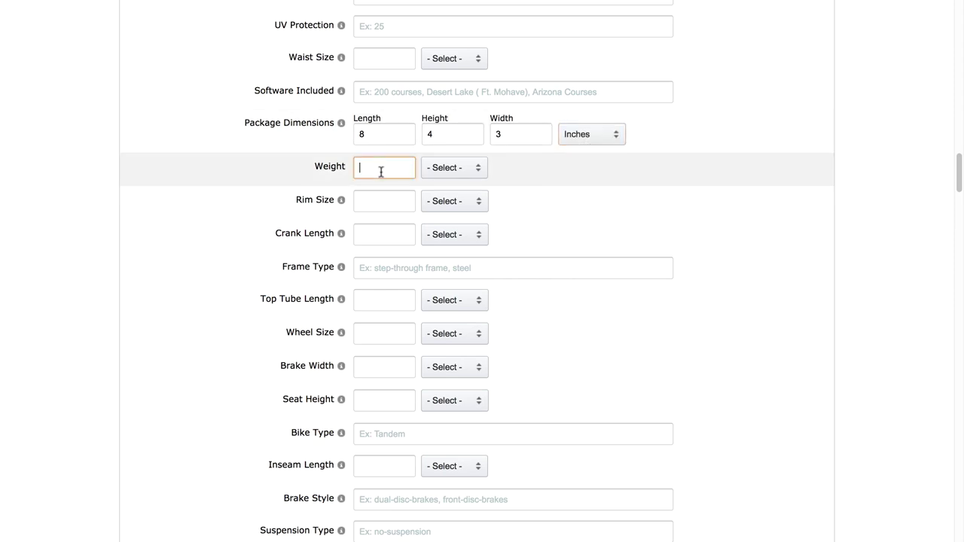
type("1")
left_click(449, 174)
left_click(446, 216)
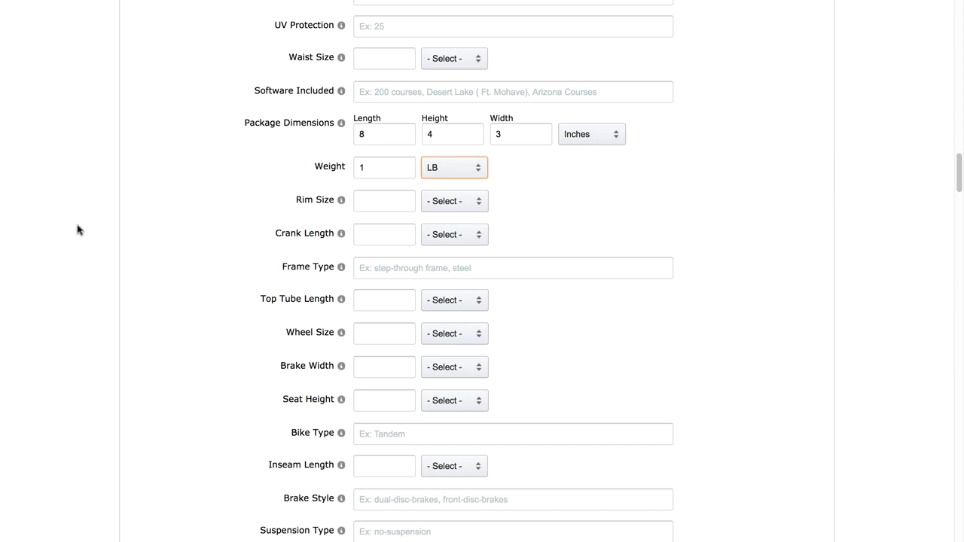
Step: Save and finish the listing from the bottom of the form
scroll(79, 229, "down", 5)
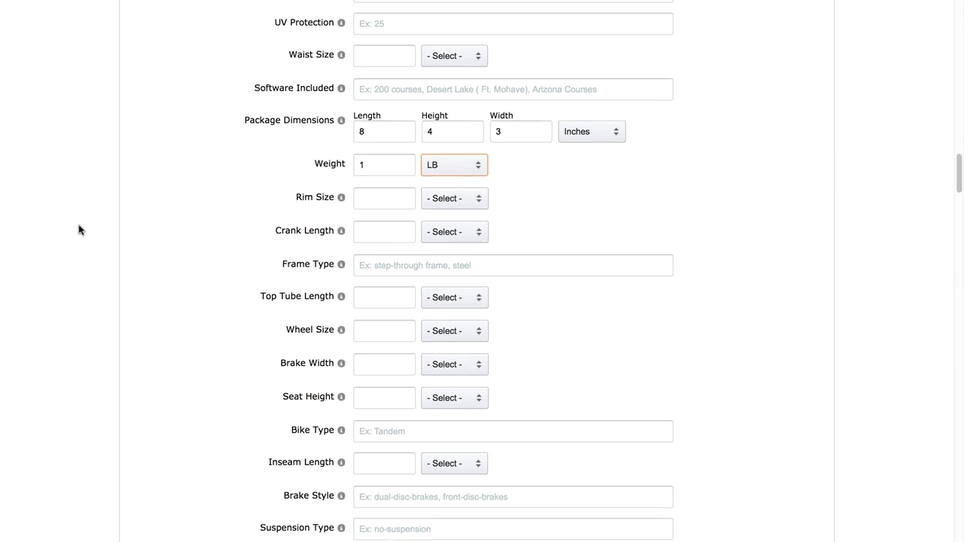
scroll(82, 224, "down", 20)
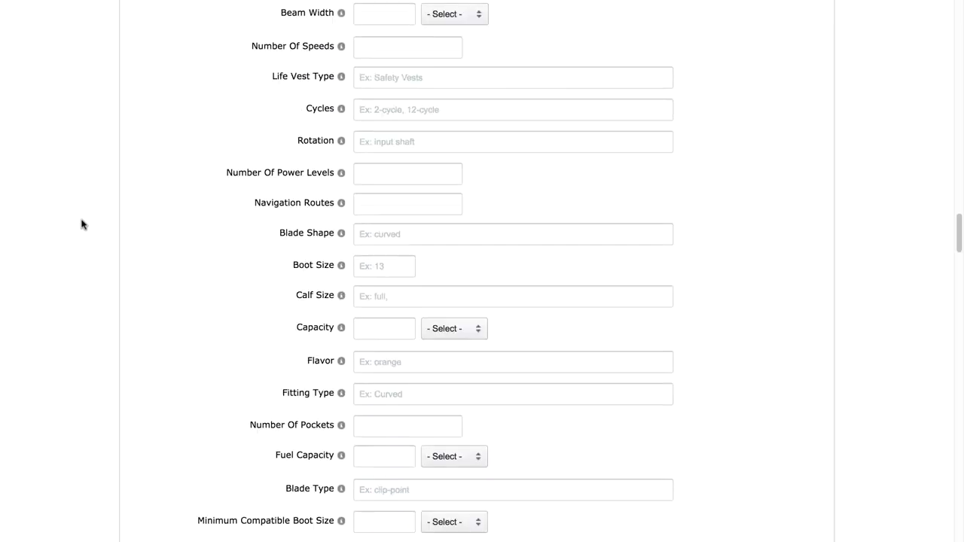
scroll(83, 224, "down", 10)
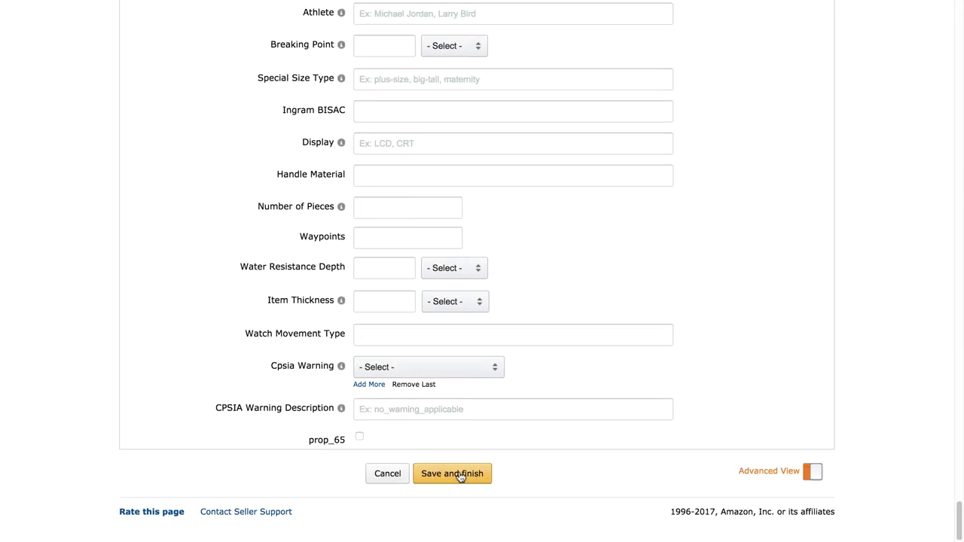
left_click(459, 474)
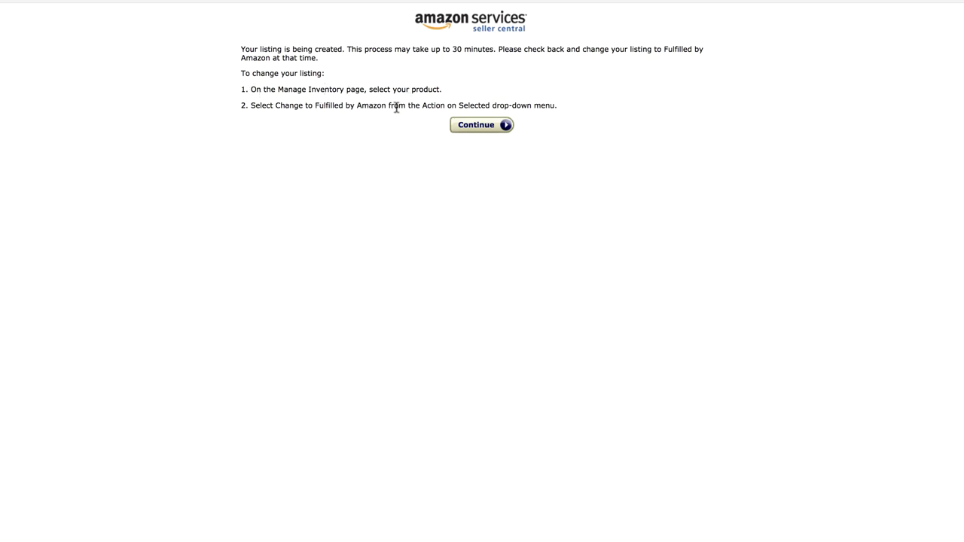
Step: Continue to Manage Inventory and open the actions menu on the Frame Mounted Bike Pump row
left_click(484, 128)
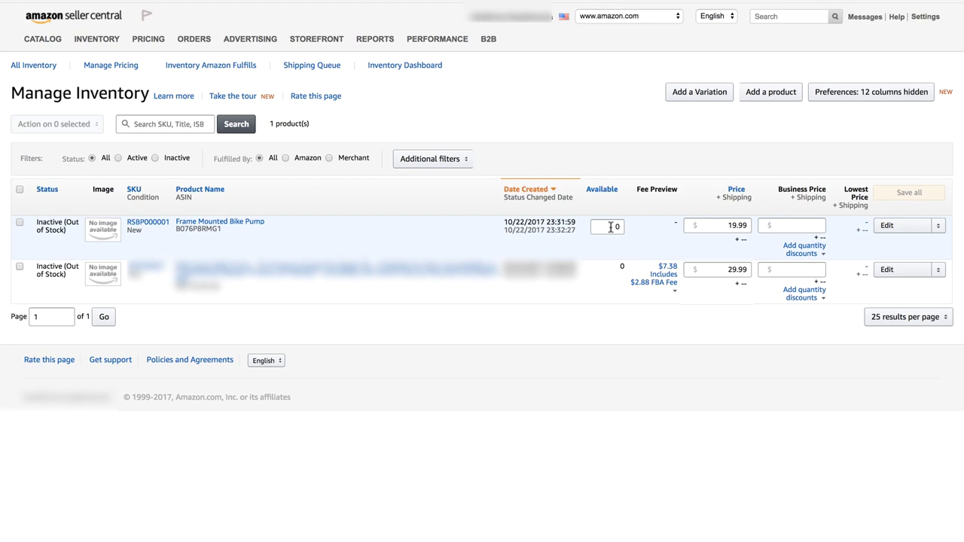
left_click(939, 226)
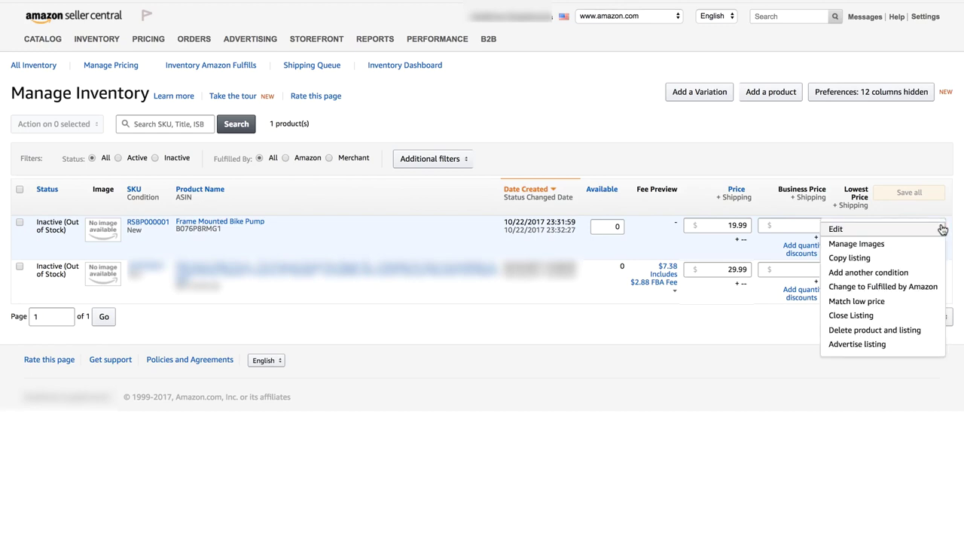
Step: Convert SKU RSBP000001 to Fulfilled by Amazon, keeping Amazon barcode as the barcode type
left_click(903, 288)
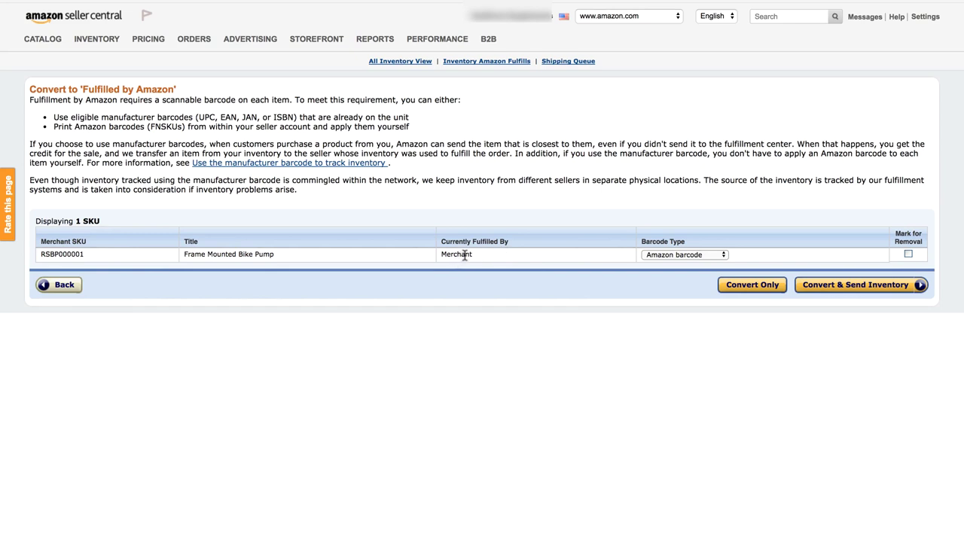
left_click(676, 256)
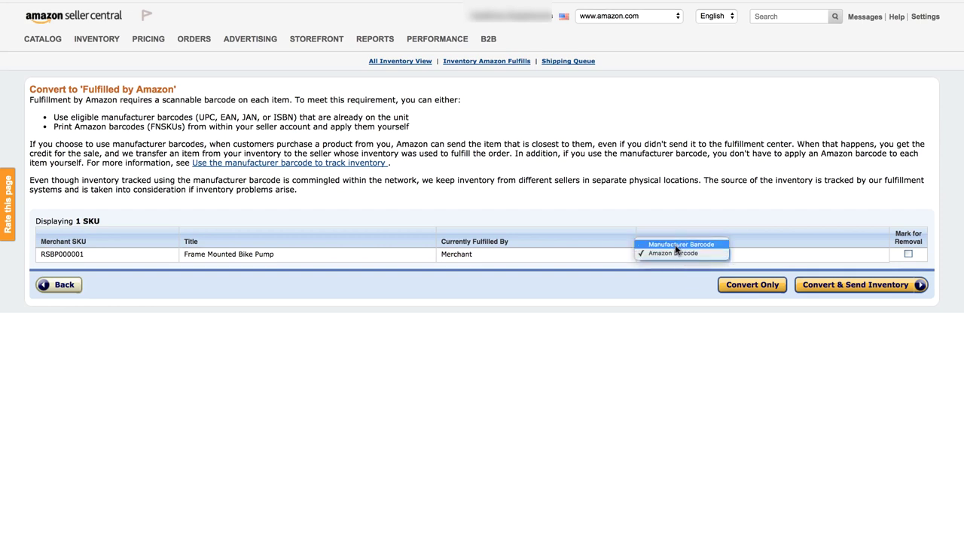
left_click(677, 255)
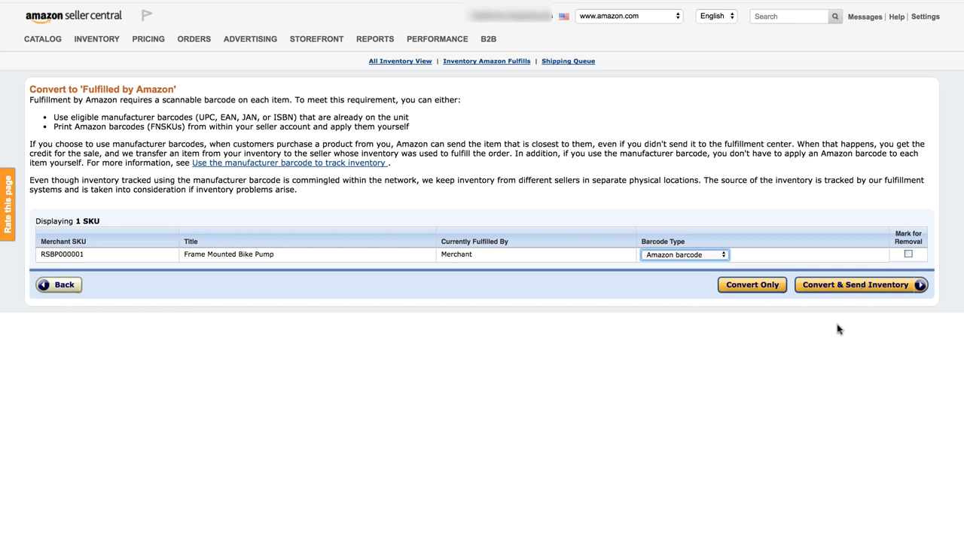
Step: Convert the pump only, answer No to the battery and hazardous-material questions, and submit
left_click(753, 285)
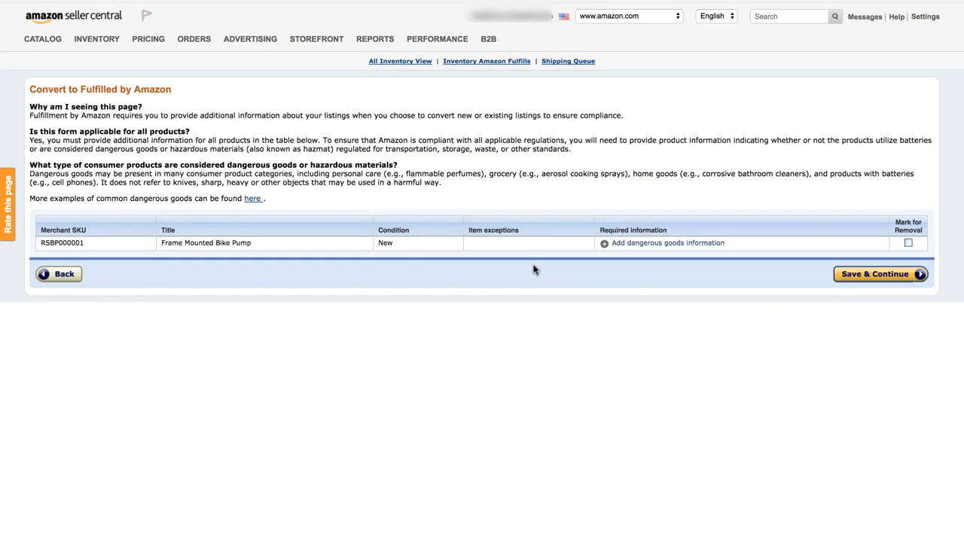
left_click(640, 245)
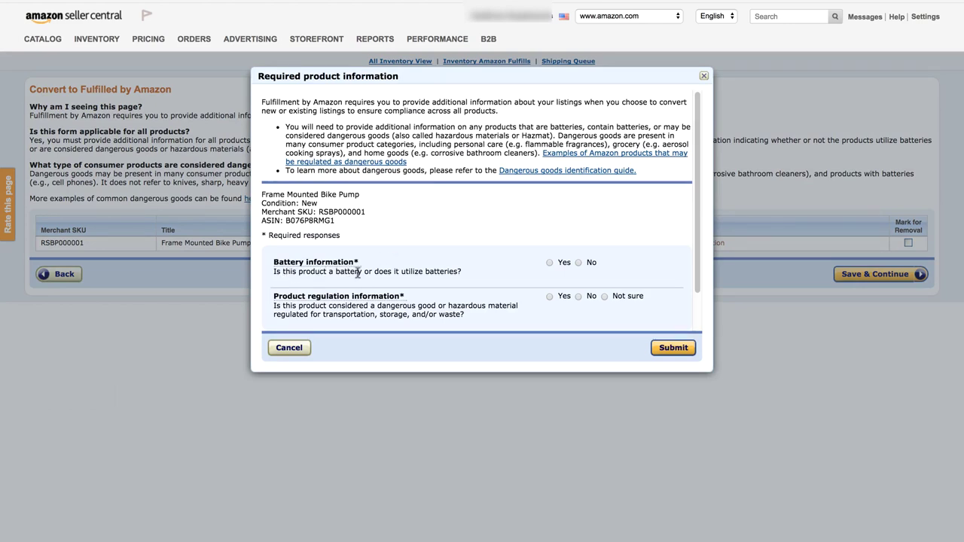
left_click(579, 263)
scroll(497, 262, "down", 2)
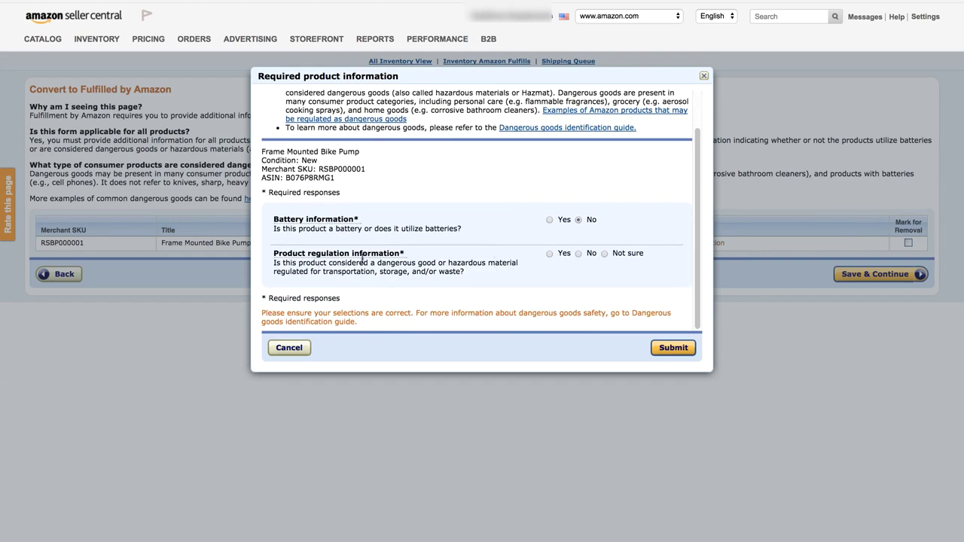
mouse_move(392, 259)
left_click(578, 254)
left_click(673, 351)
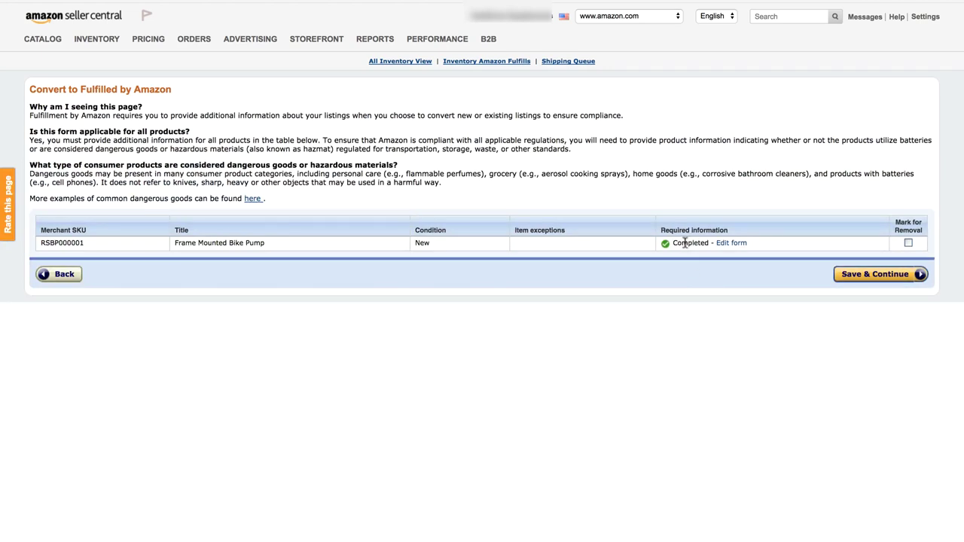
Step: Save and continue past compliance to the Amazon-Fulfilled Inventory page showing 0 items
left_click(874, 274)
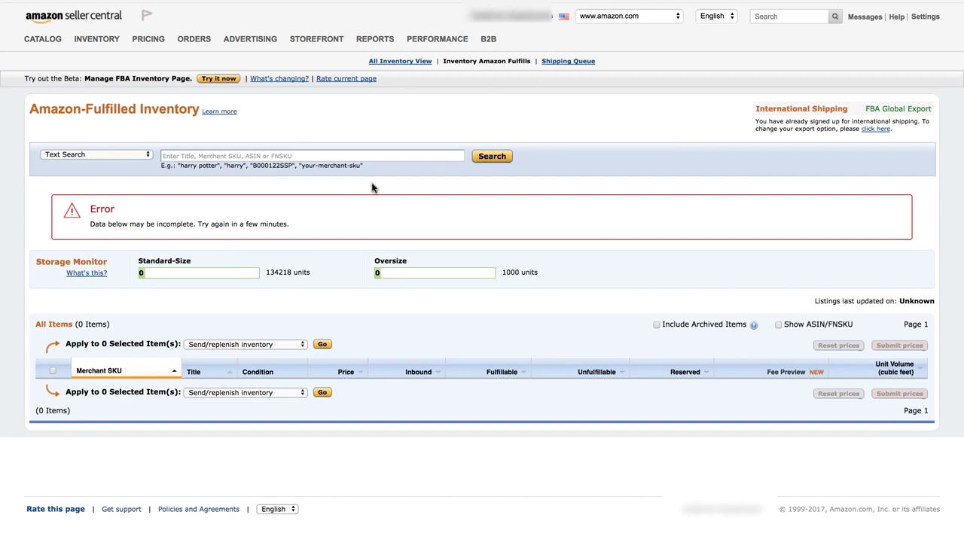
mouse_move(95, 45)
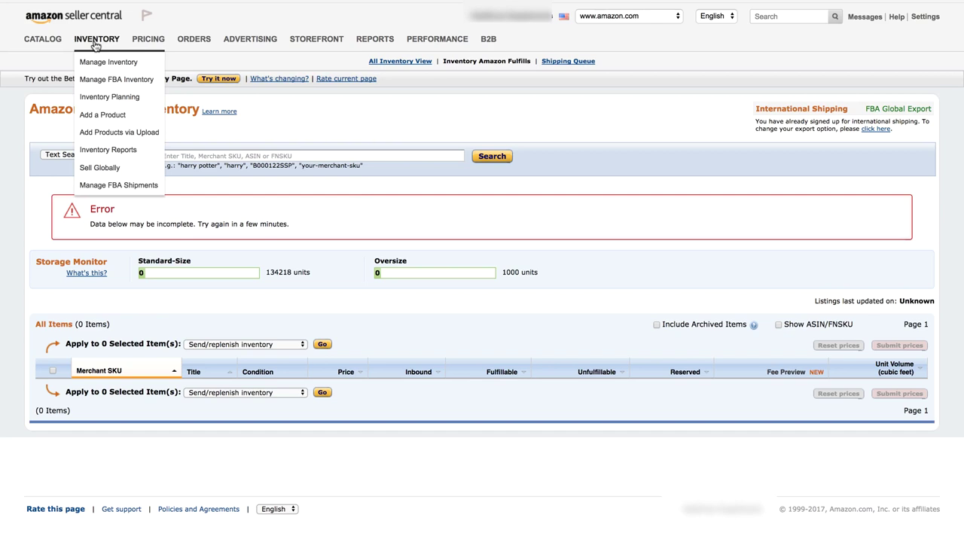
Step: Check the pump's $3.96 FBA fee in Manage Inventory, then go to Fulfillment by Amazon settings
left_click(96, 42)
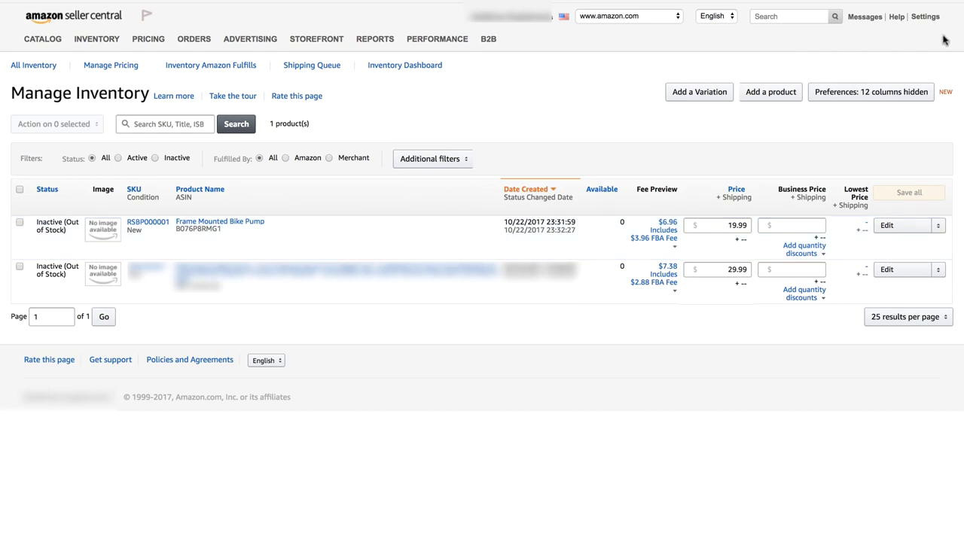
mouse_move(926, 20)
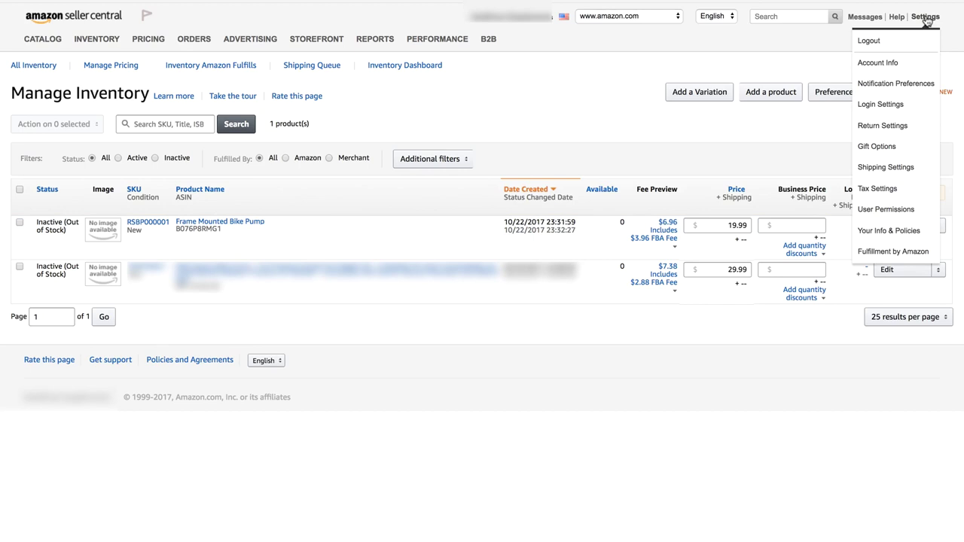
left_click(906, 255)
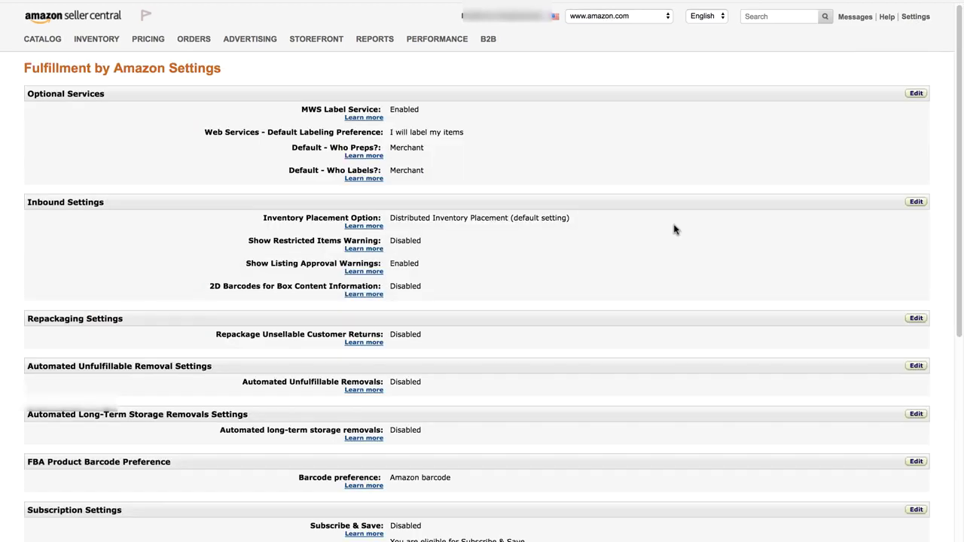